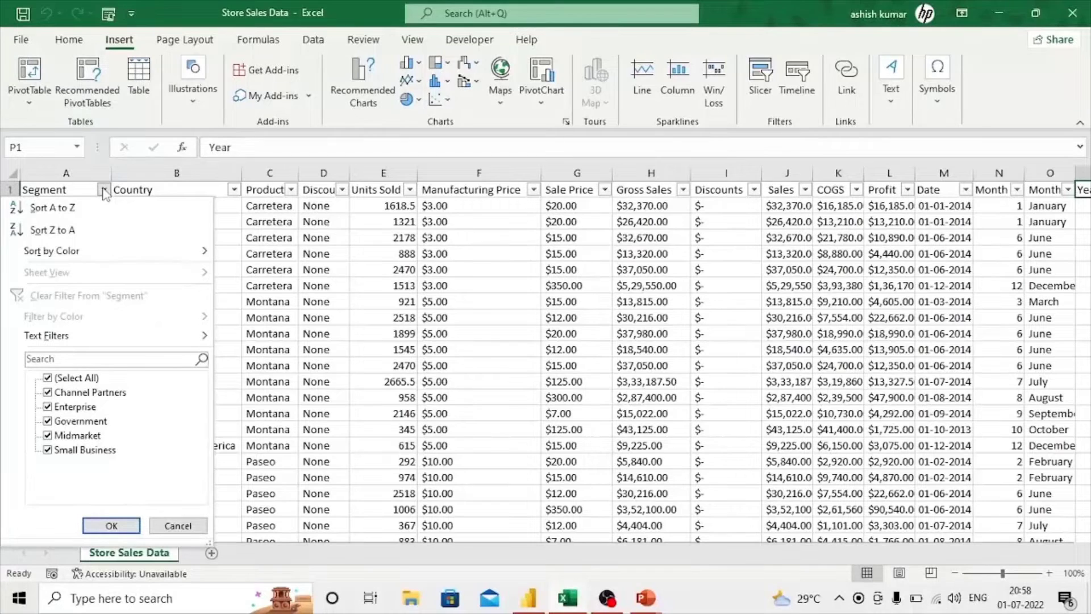
Step: Review the Segment, Country, Product and Discount Band columns, including the filter values of Segment and Discount Band
click(104, 191)
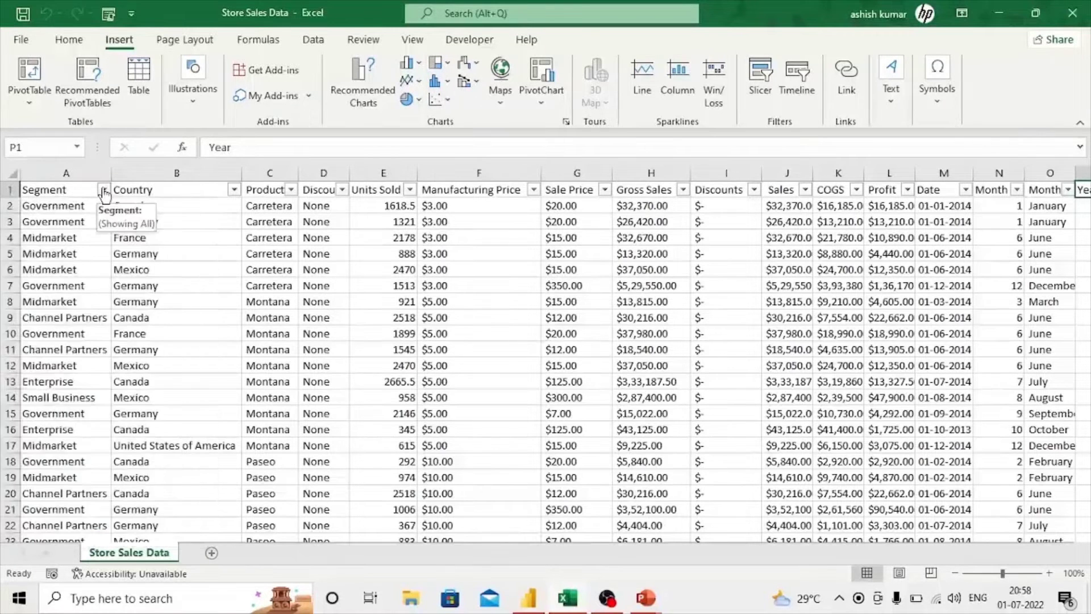
click(177, 190)
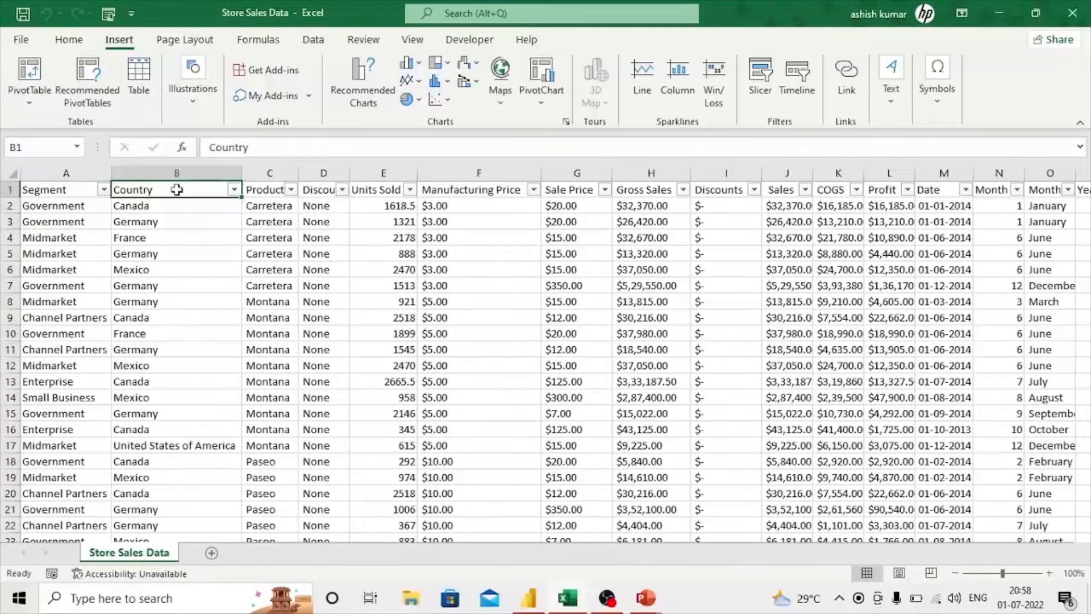
click(276, 191)
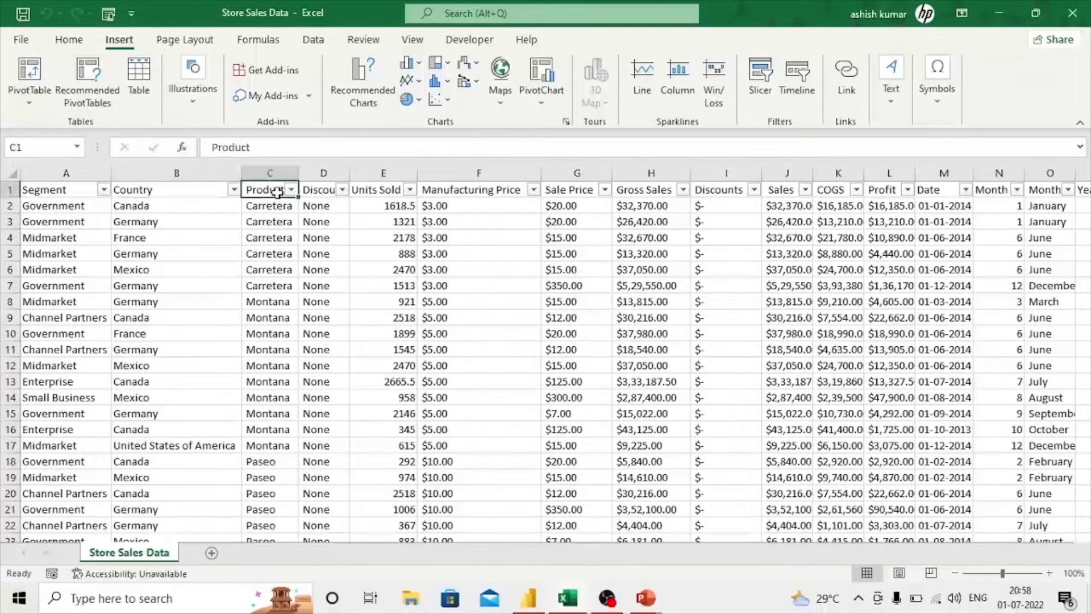
click(333, 191)
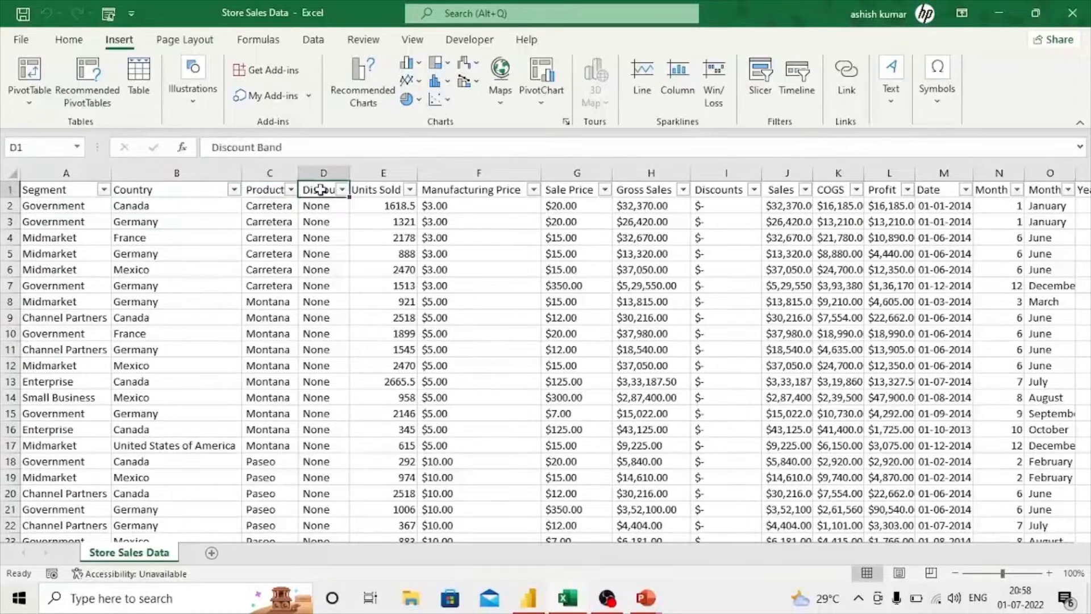
click(342, 190)
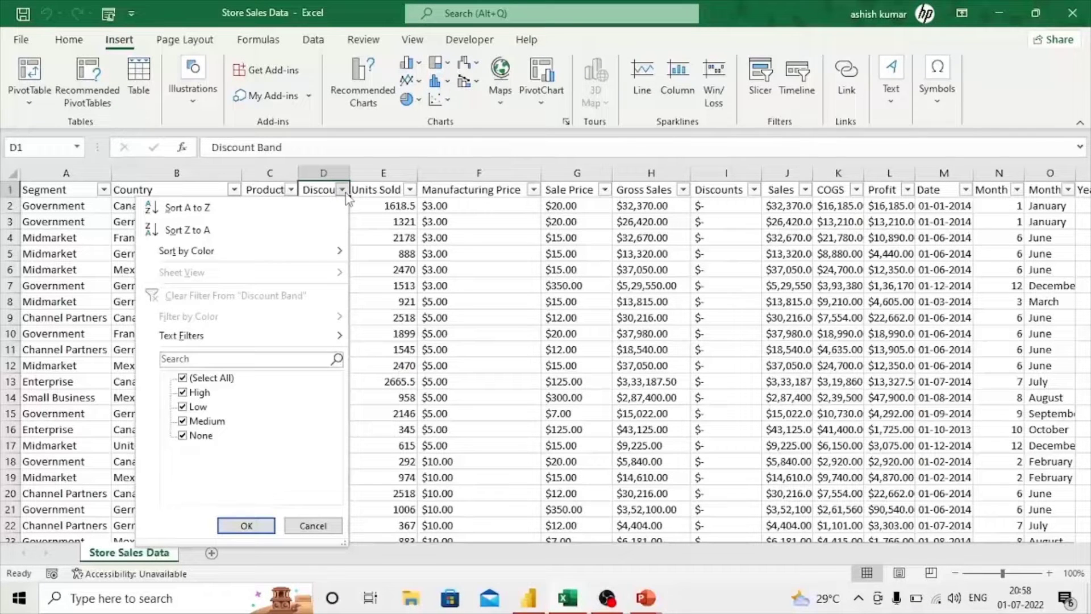
click(344, 192)
Step: Review the figure columns from Units Sold, Manufacturing Price and Sale Price through Gross Sales, Discounts, Sales, COGS and Profit
click(374, 191)
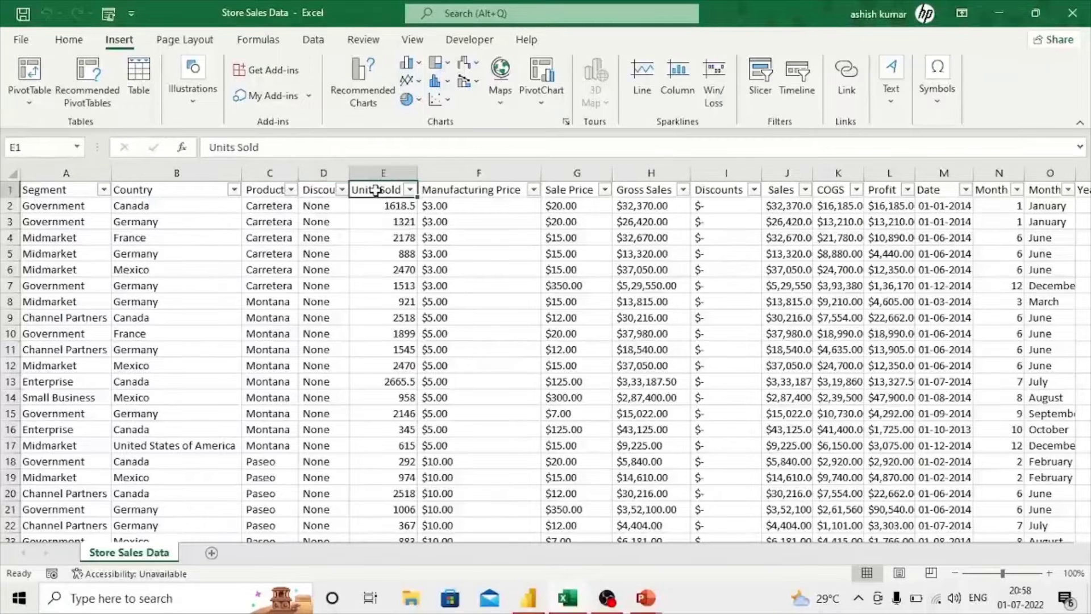
click(466, 191)
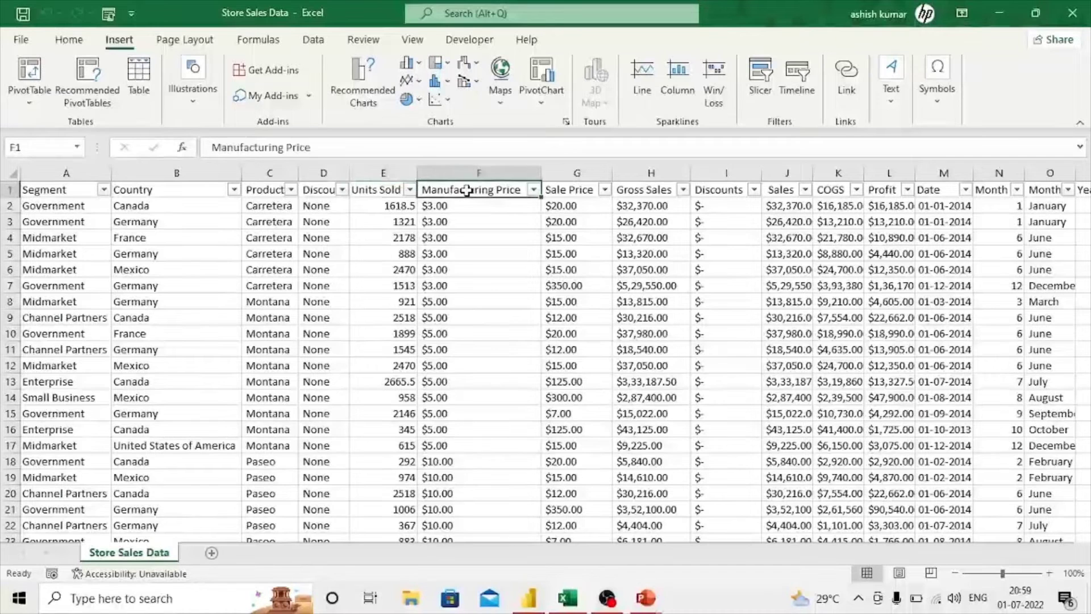
click(576, 189)
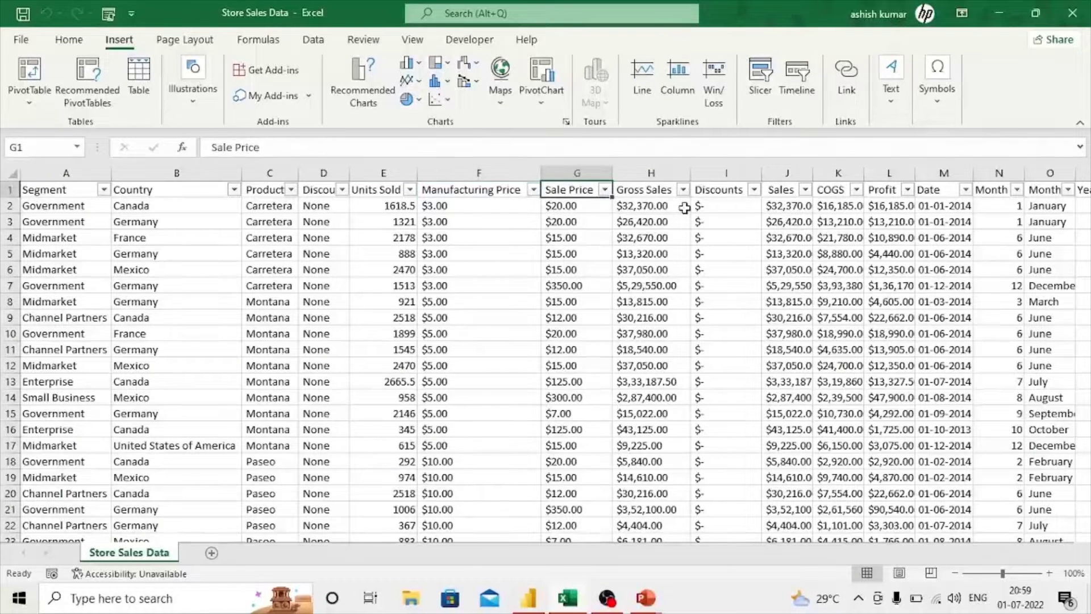
click(658, 193)
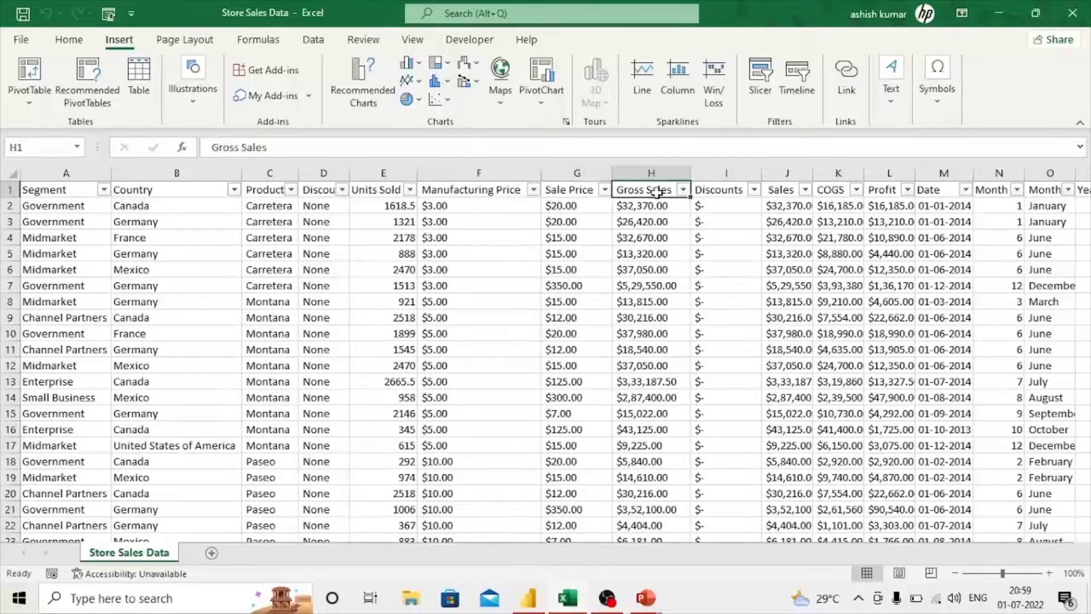
click(727, 191)
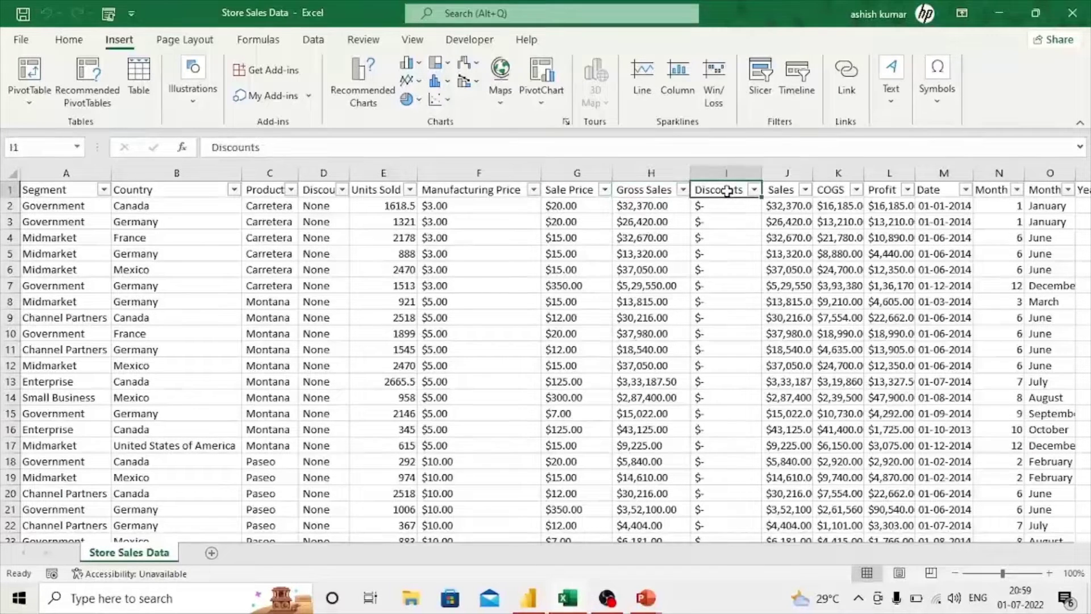
click(779, 191)
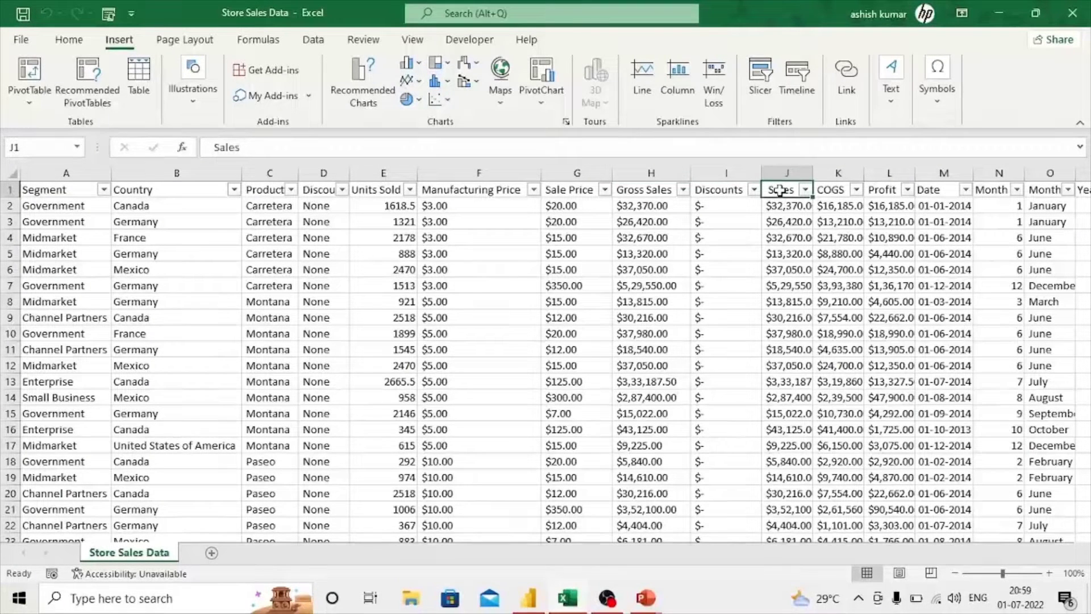
click(831, 191)
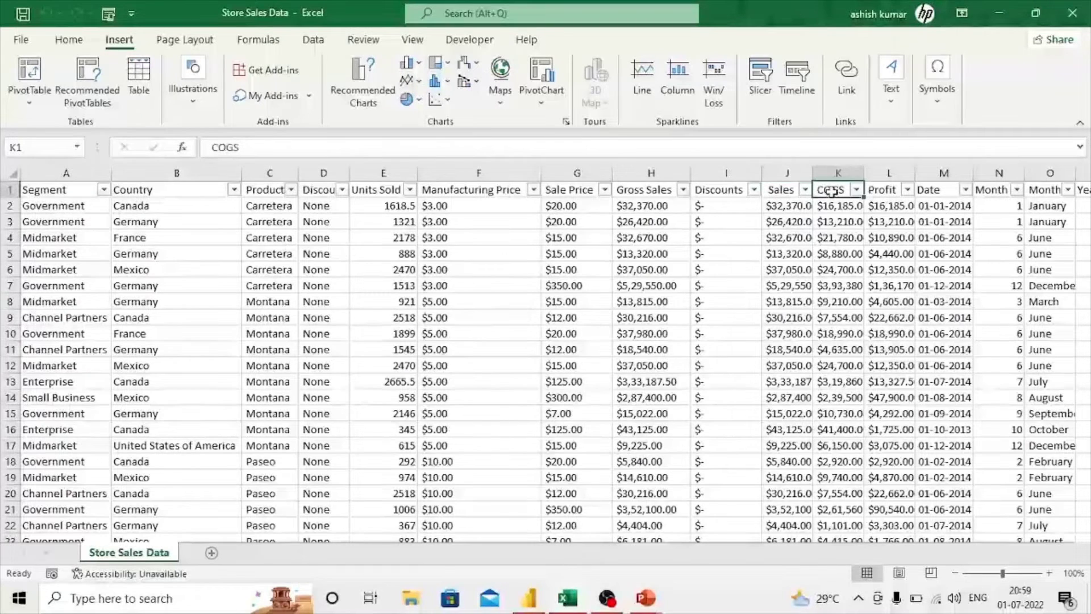
click(881, 191)
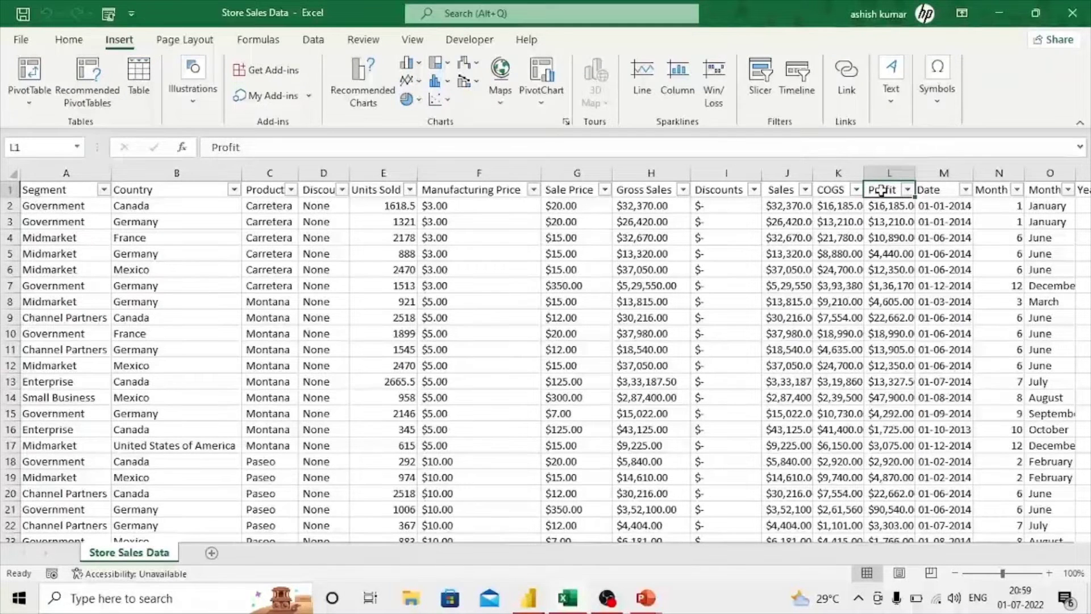
Step: Review the Date, Month Number, Month Name and Year columns at the end of the sales data
click(935, 188)
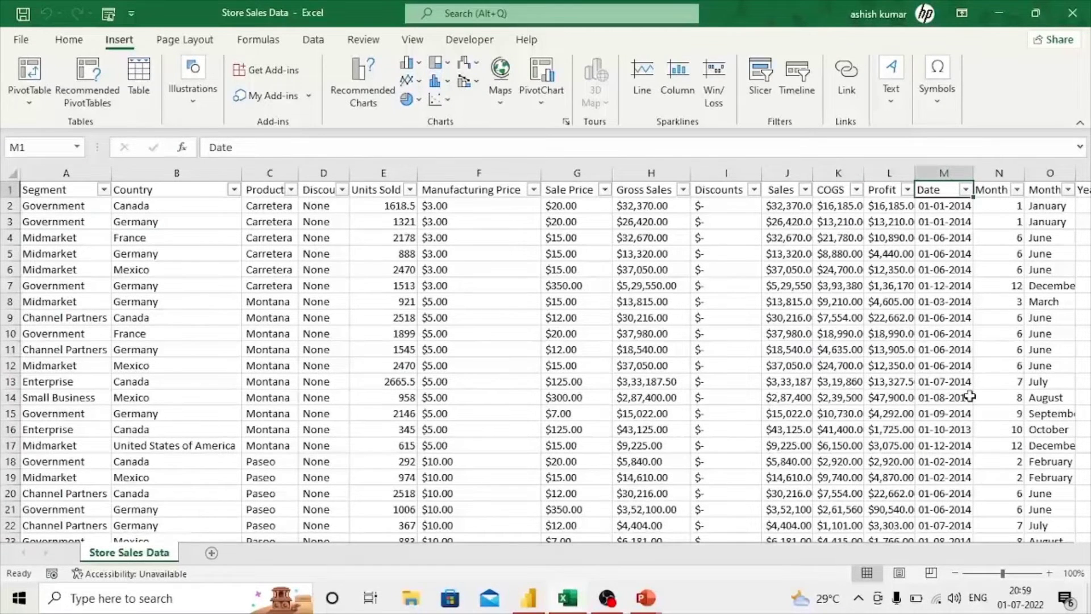
scroll(969, 396, right, 3)
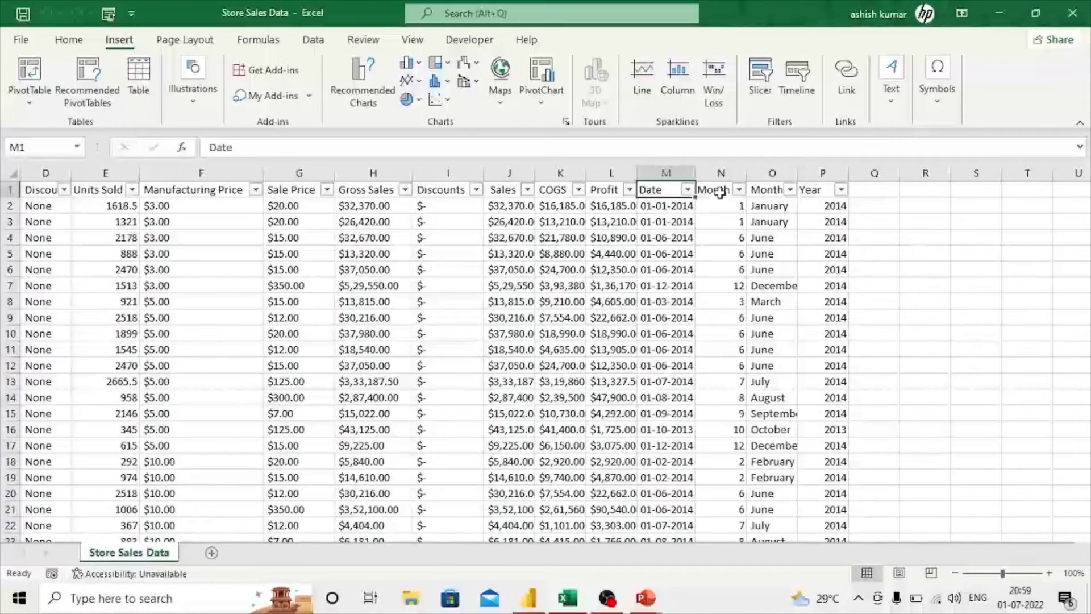
click(720, 191)
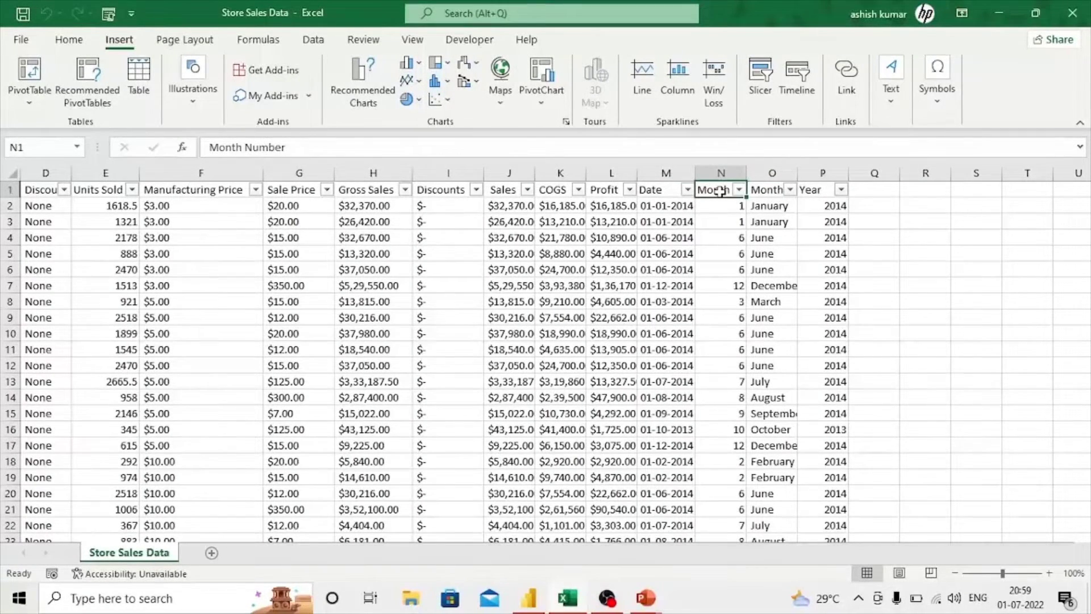
click(773, 190)
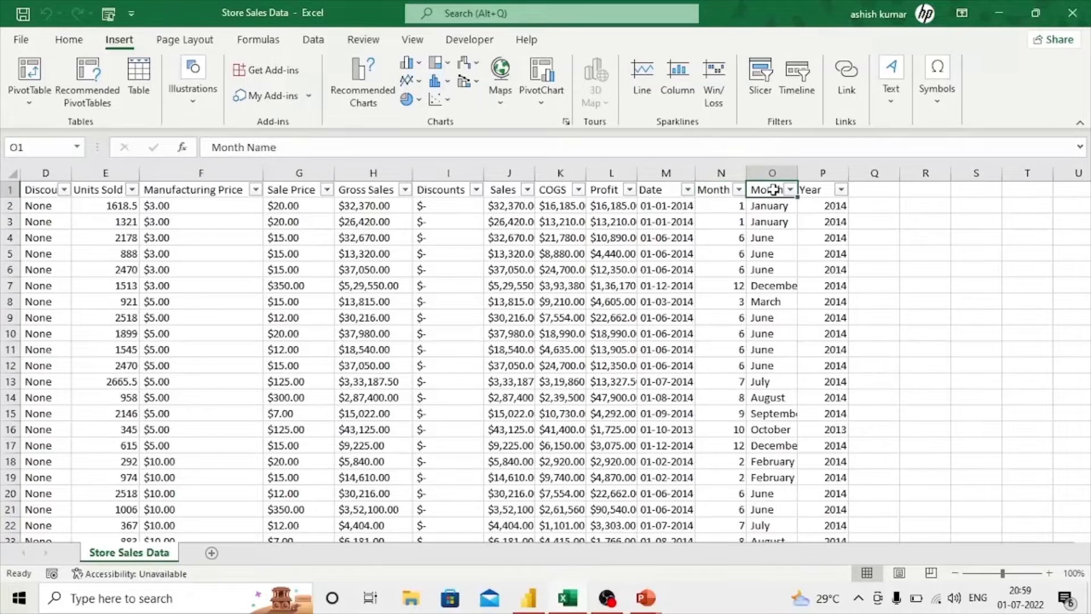
click(810, 191)
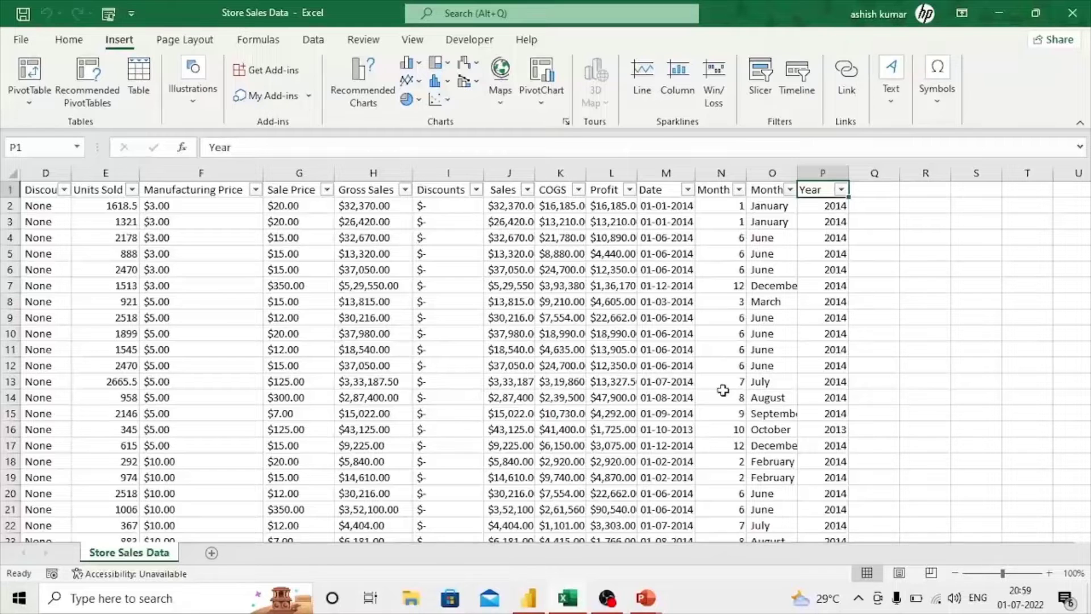
Step: Switch to the Power BI Desktop report and open the Analysis page from its contents page
key(alt)
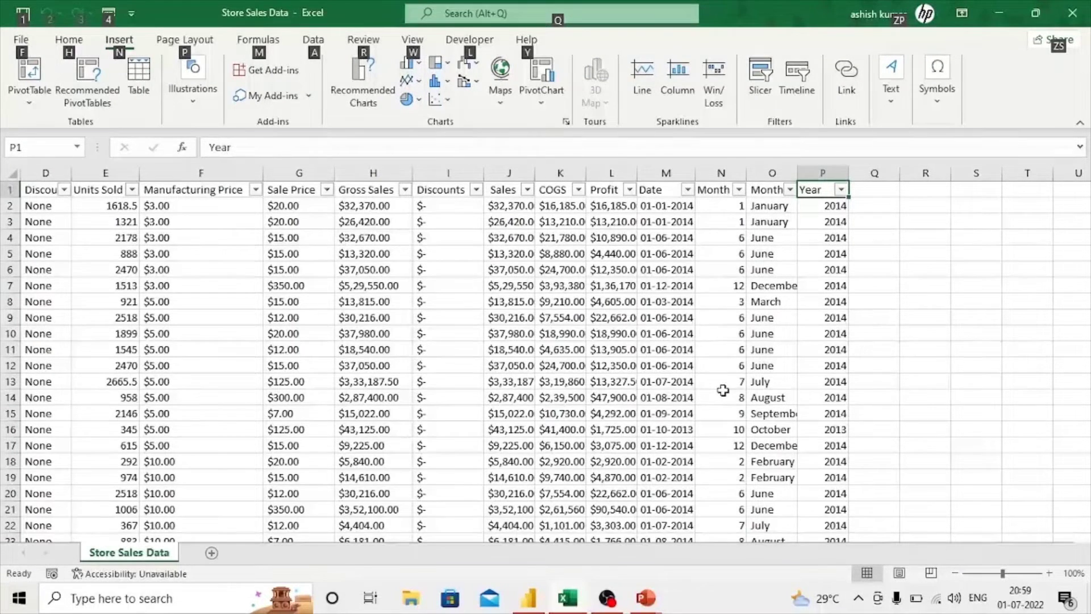
key(alt+Tab)
key(alt+Tab)
key(alt+Tab)
key(alt+Tab)
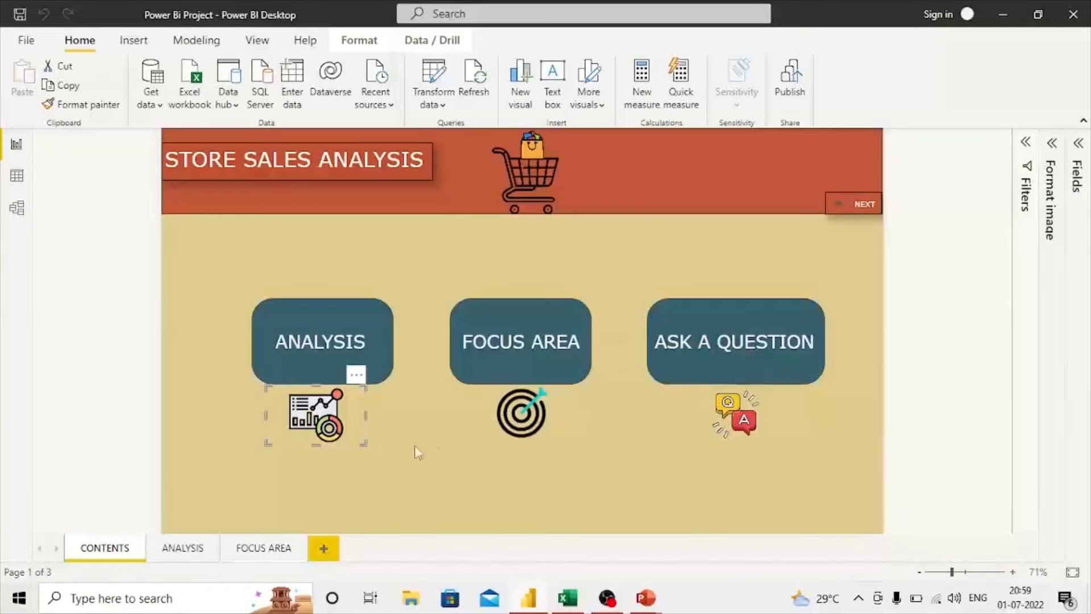
ctrl+click(317, 418)
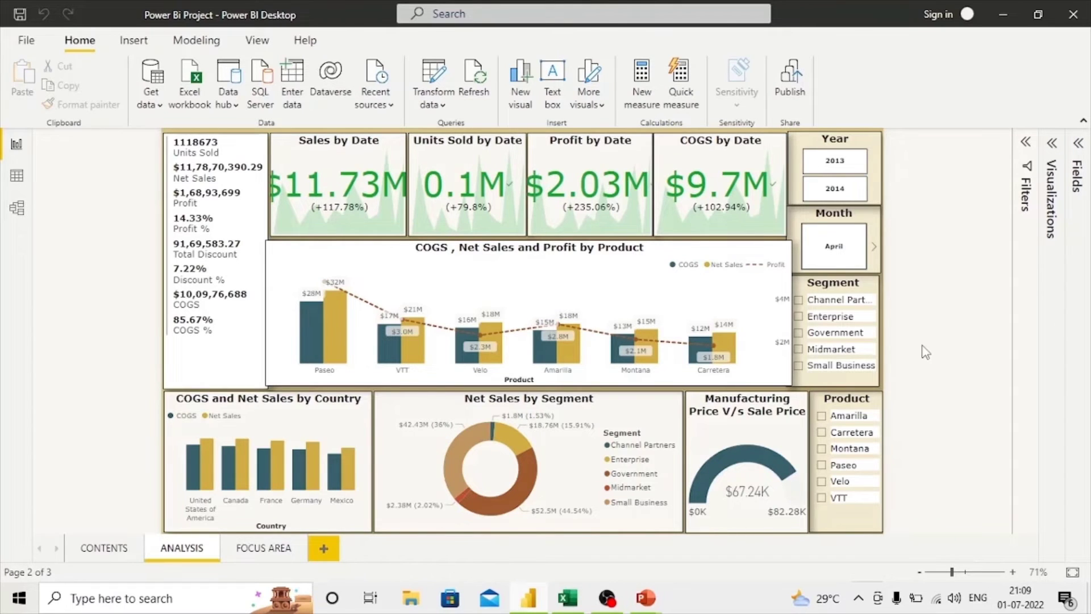
Step: Go to the contents page, open the Focus Area page to view its profit breakdown, and return to the contents
click(104, 549)
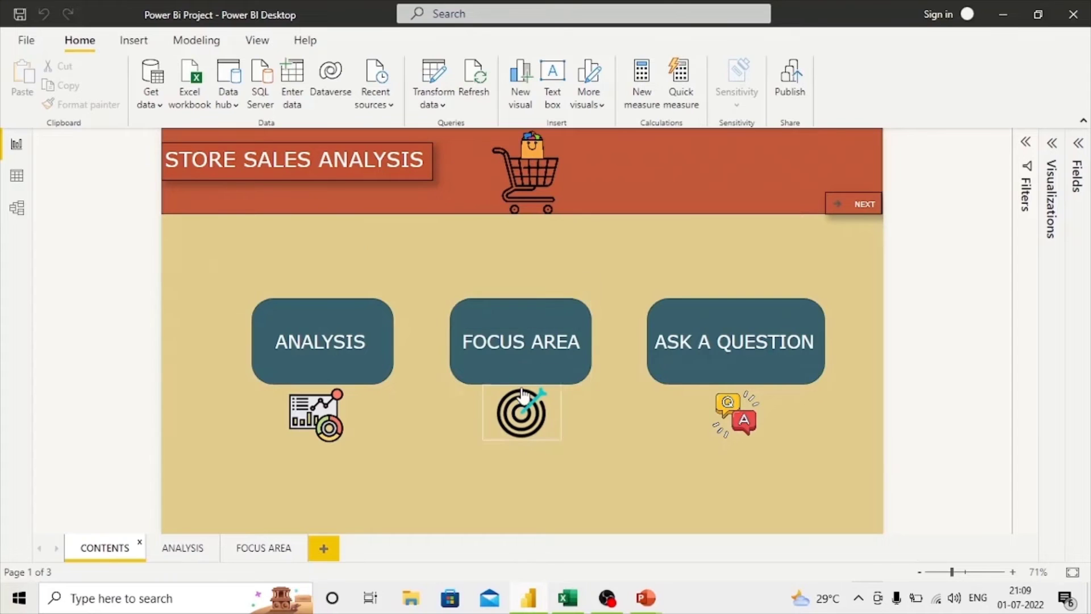
ctrl+click(521, 411)
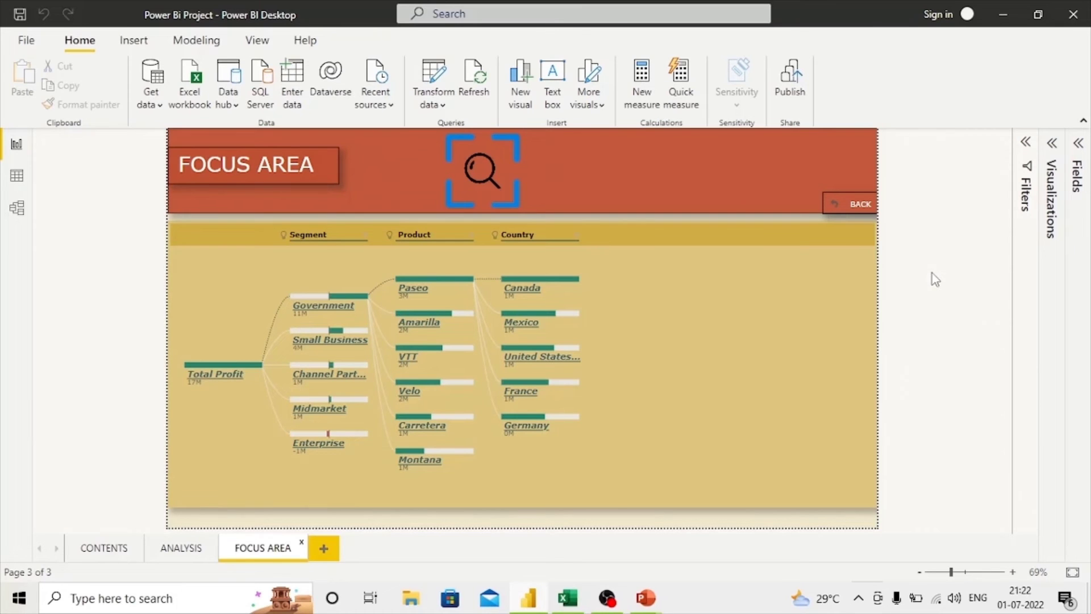
ctrl+click(847, 206)
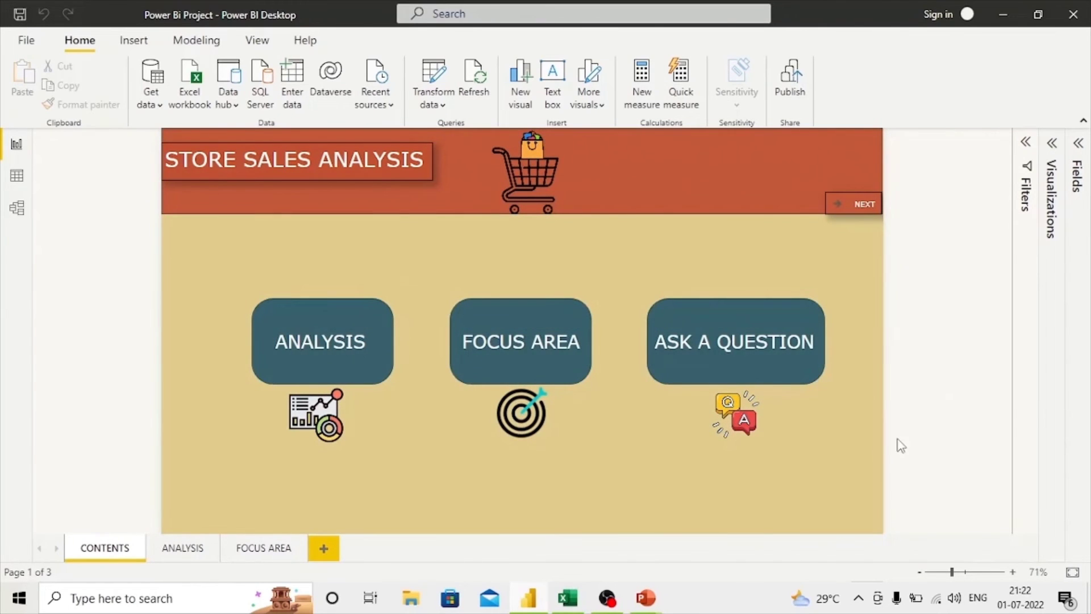
Step: Open the Ask a Question feature from the contents page and ask for "top 5 country by sales"
ctrl+click(738, 407)
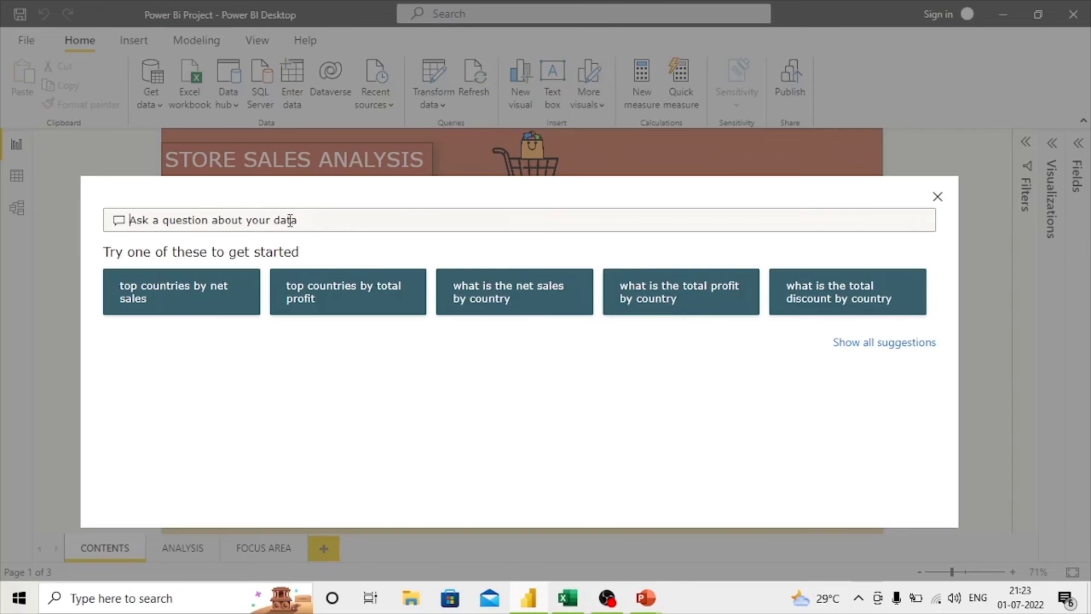
text(top )
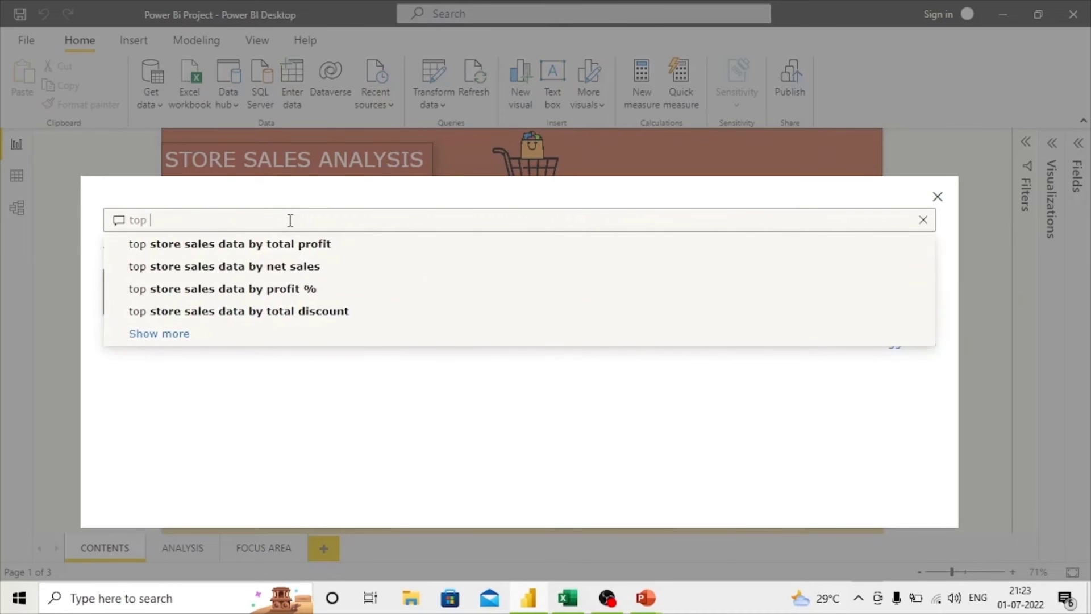
text(5 ountry)
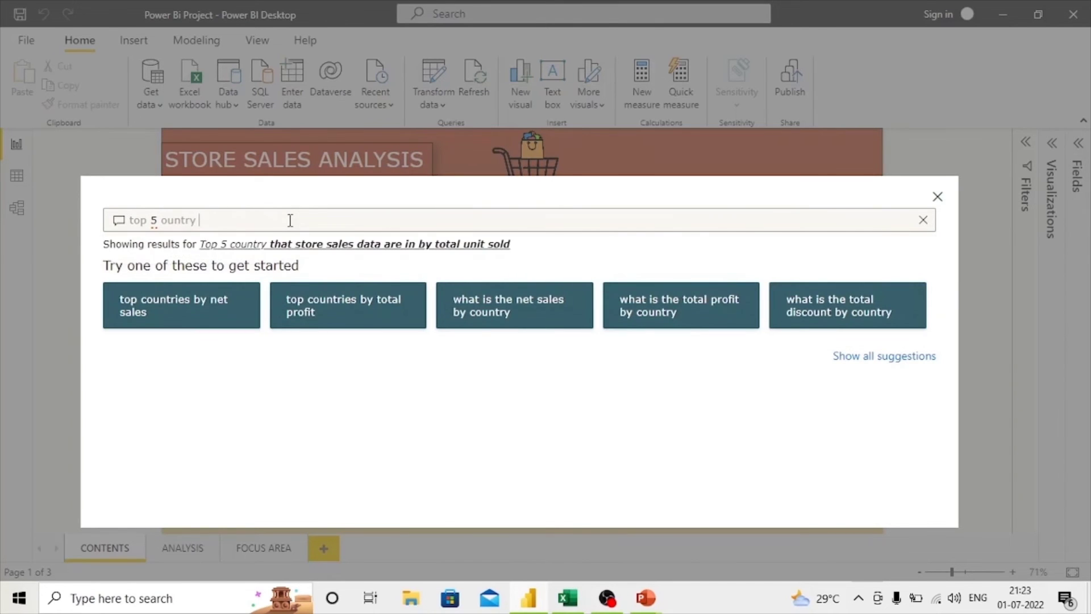
key(Left)
key(Left)
key(Left)
key(Left)
key(Left)
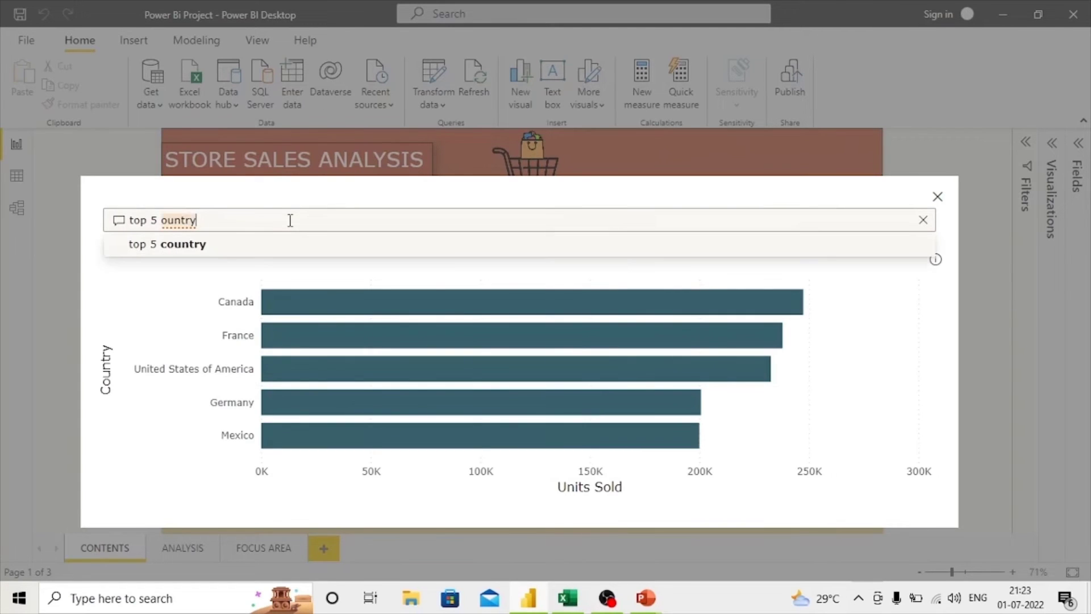
text(c)
key(Right)
key(Right)
key(Right)
key(Right)
key(Right)
key(Right)
text(b)
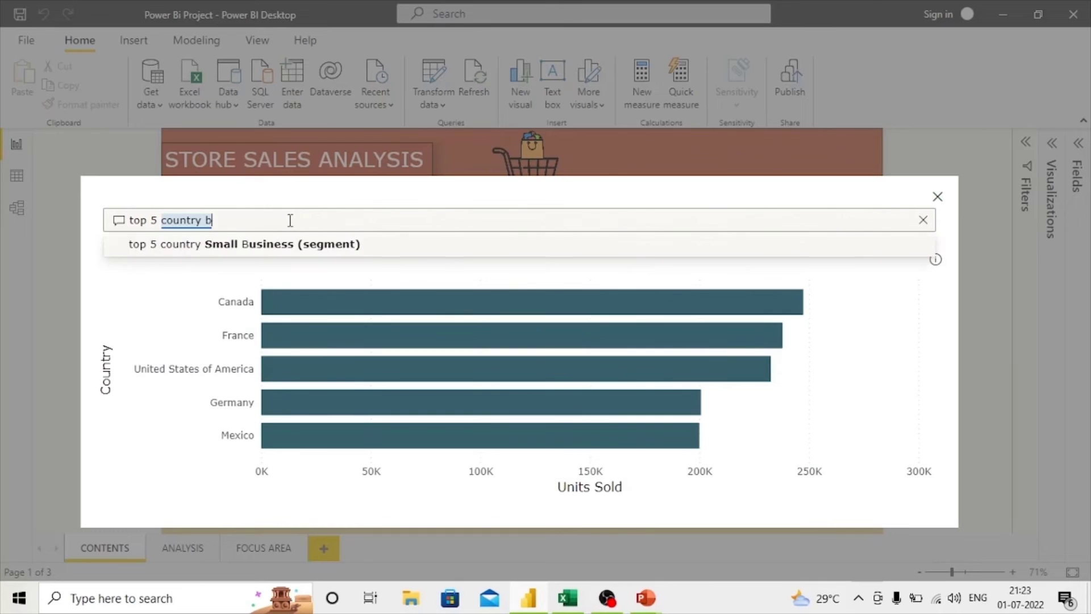
text(y sales)
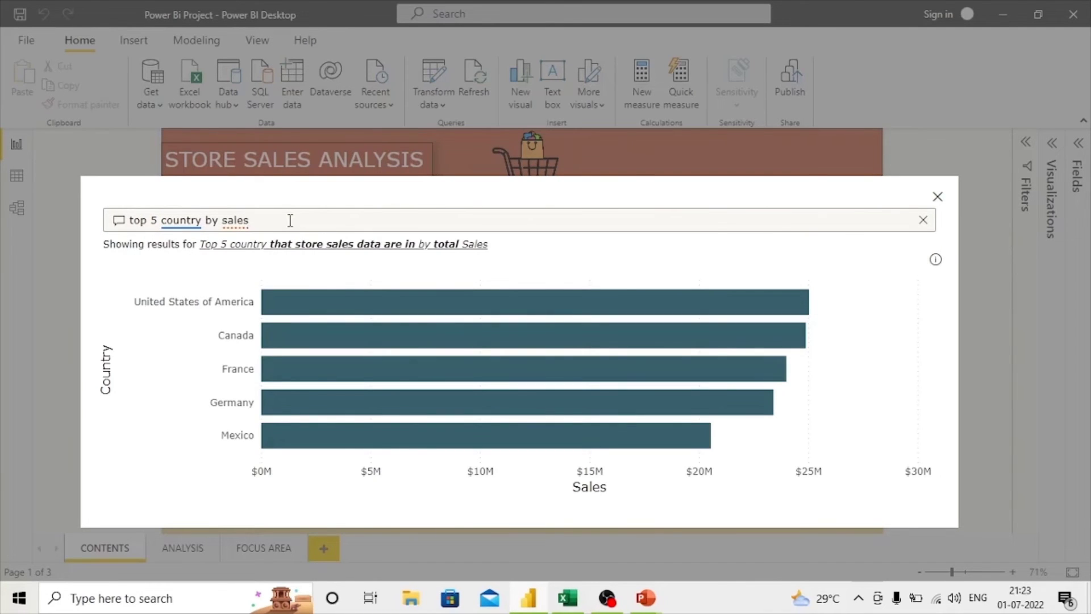
Step: Change the question to "top 5 country by profit"
key(BackSpace)
key(BackSpace)
key(BackSpace)
key(BackSpace)
key(BackSpace)
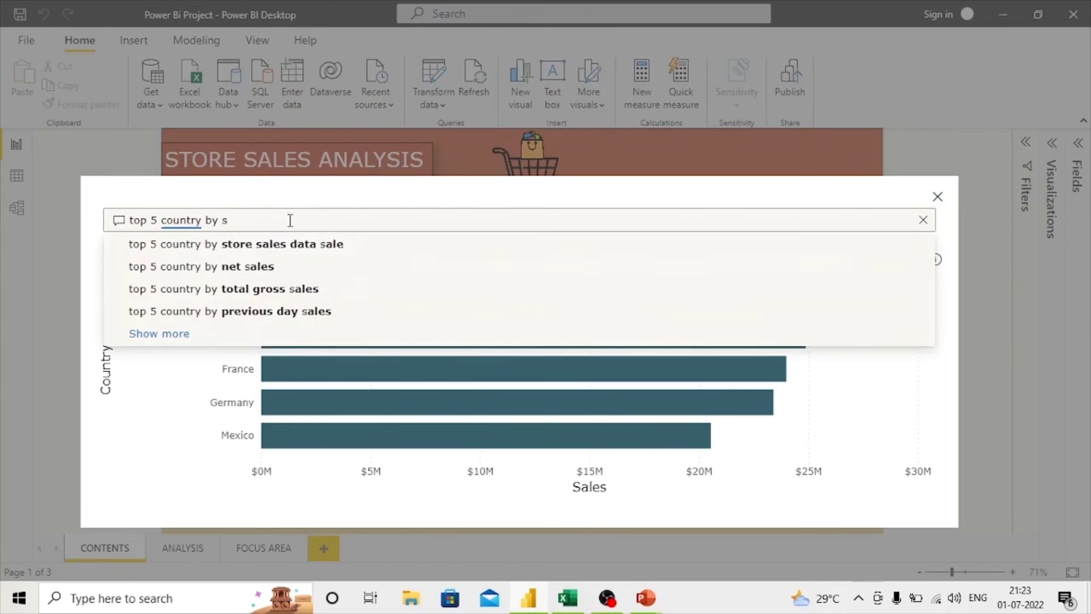
text(profit)
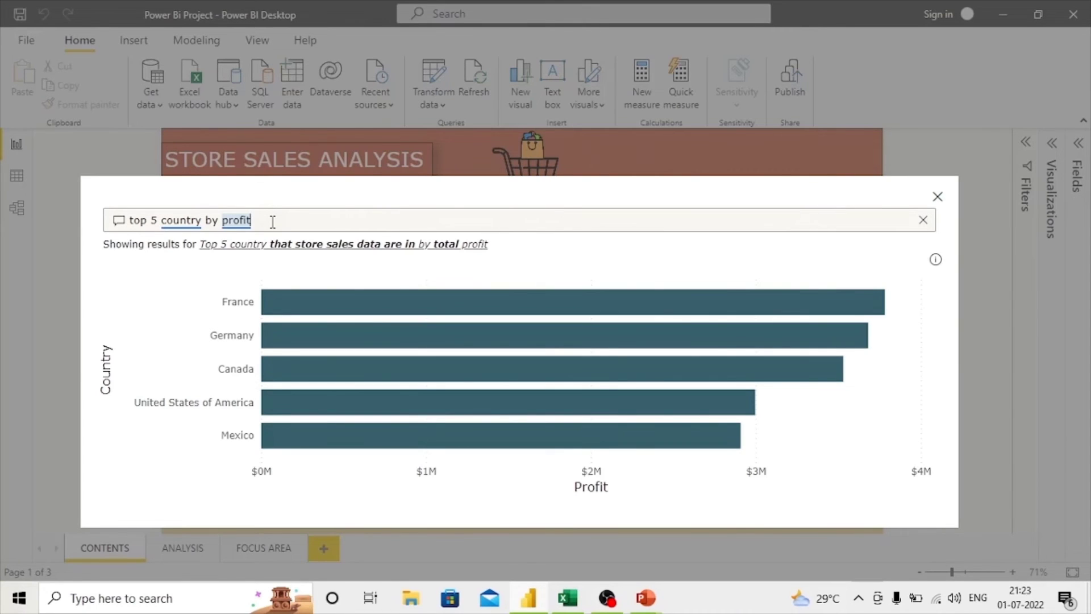
Step: Replace the question with "top product by profit"
key(BackSpace)
key(BackSpace)
key(BackSpace)
key(BackSpace)
key(BackSpace)
key(BackSpace)
key(BackSpace)
key(BackSpace)
key(BackSpace)
key(BackSpace)
key(BackSpace)
key(BackSpace)
key(BackSpace)
key(BackSpace)
key(BackSpace)
key(BackSpace)
key(BackSpace)
key(BackSpace)
key(BackSpace)
key(BackSpace)
key(BackSpace)
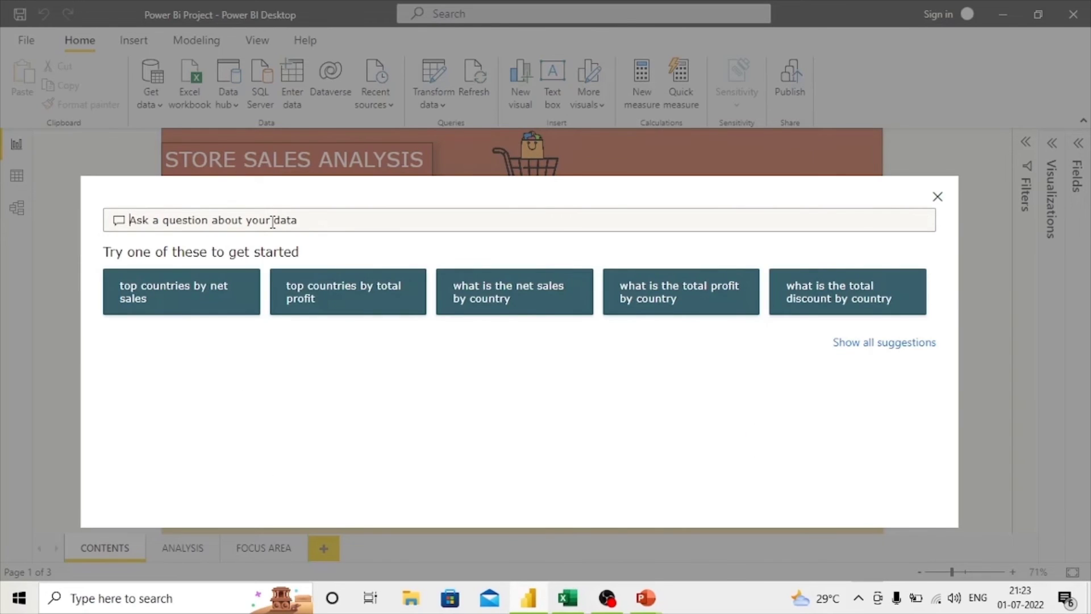
text(top p)
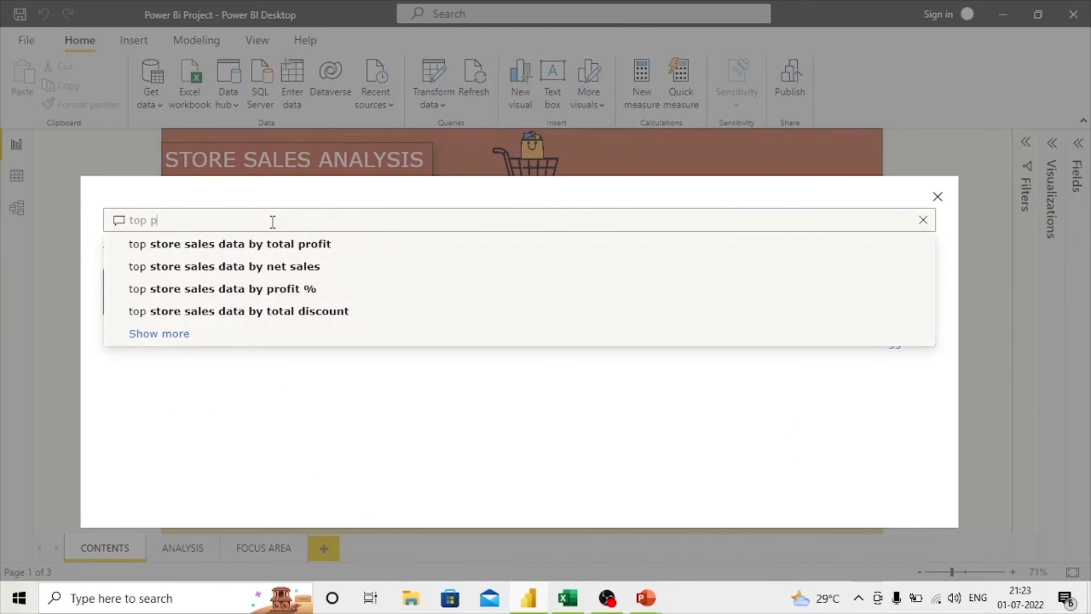
text(roduct y)
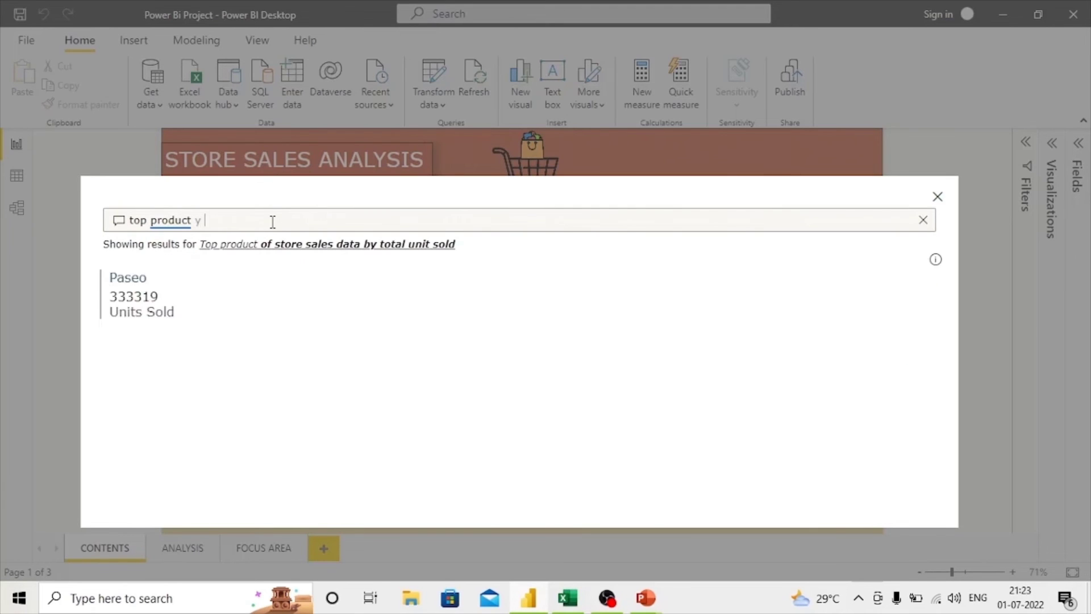
key(BackSpace)
text(by pro)
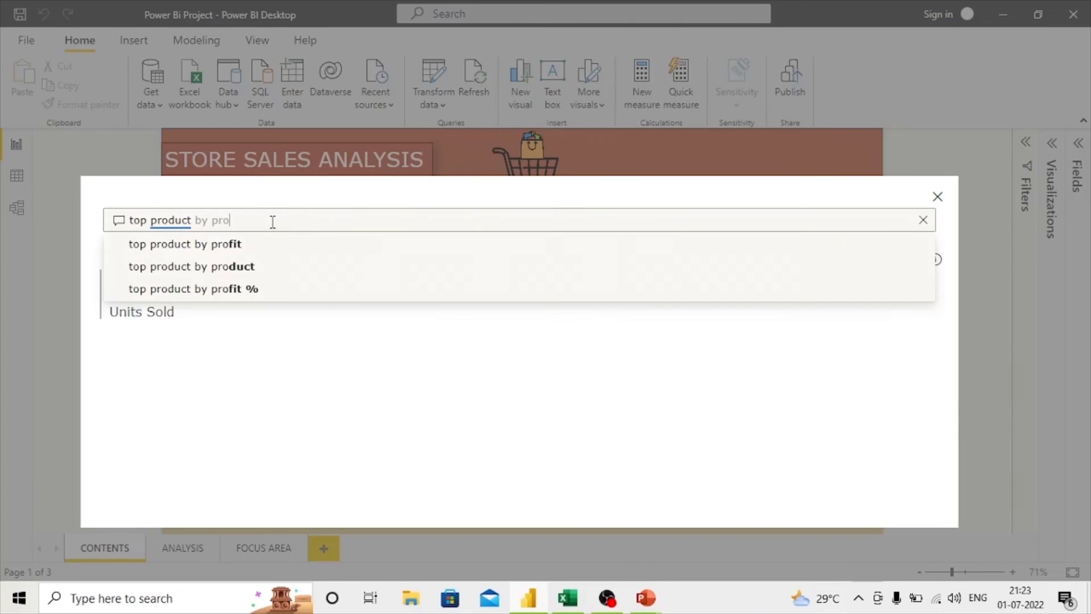
text(fit)
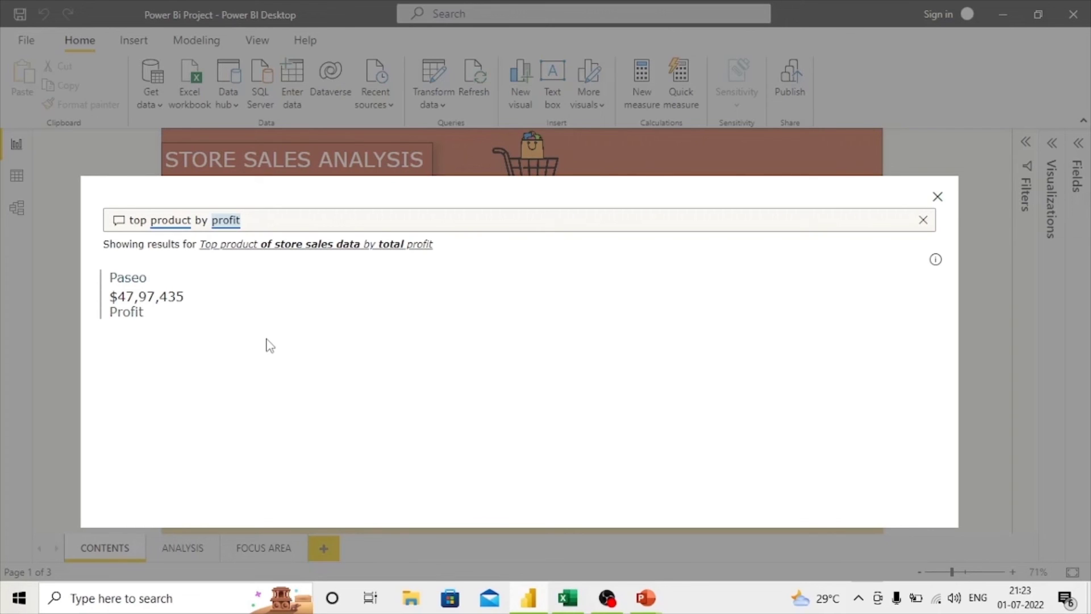
Step: Clear the product question and ask for "top segment by profit" instead
key(ctrl+BackSpace)
key(ctrl+BackSpace)
key(ctrl+BackSpace)
key(ctrl+BackSpace)
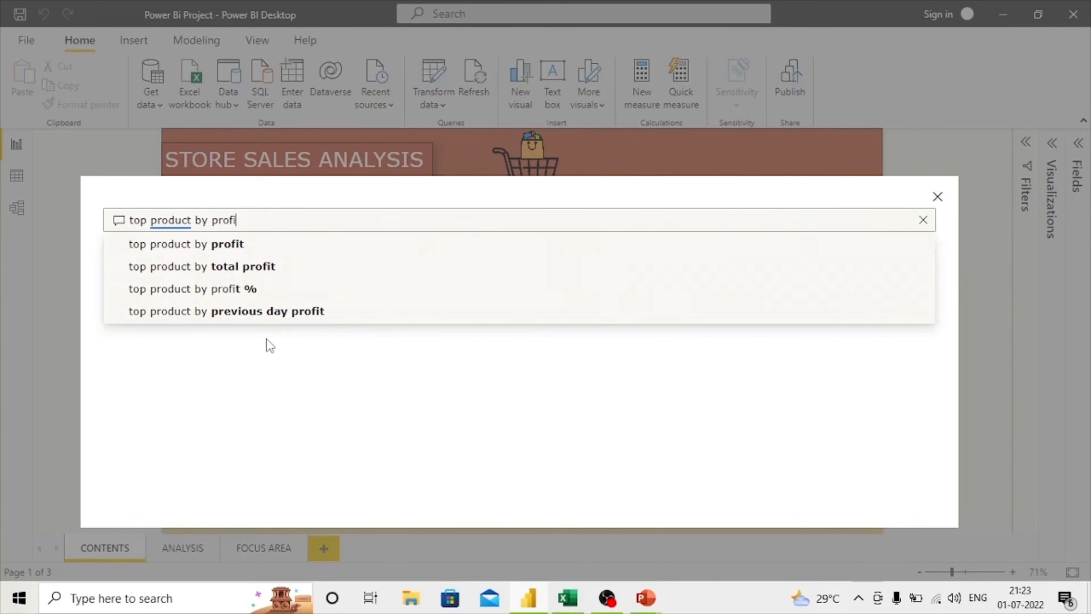
text(top )
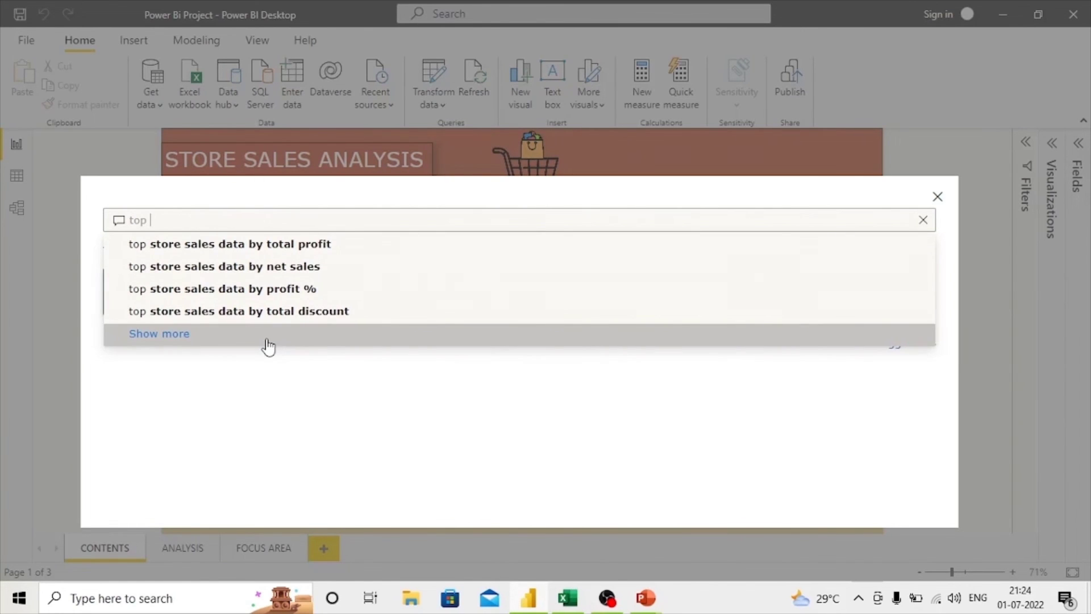
text(segent)
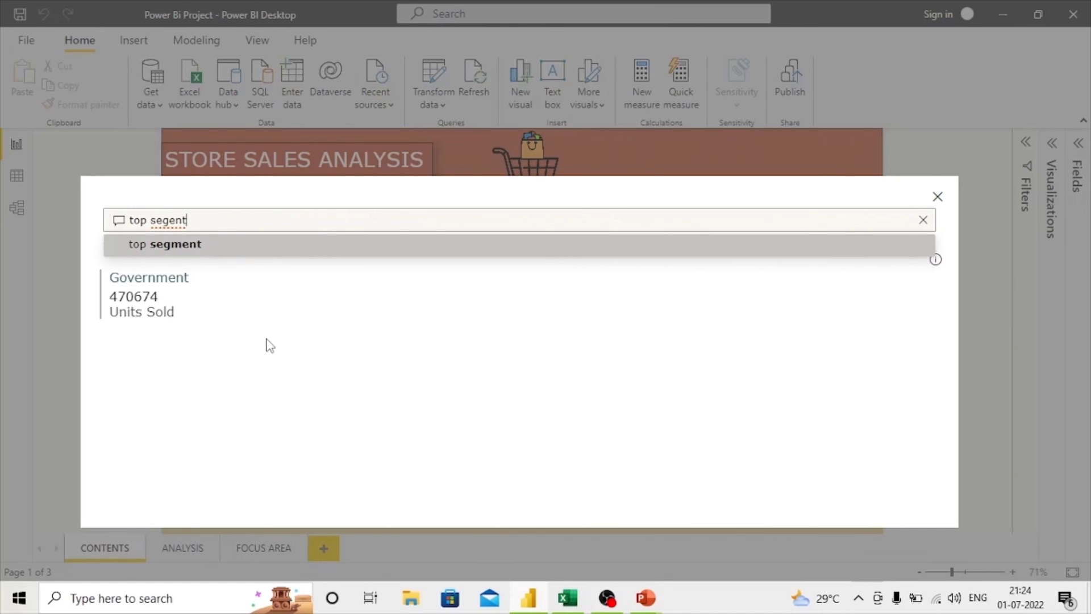
key(BackSpace)
key(BackSpace)
key(BackSpace)
key(BackSpace)
text(ment by )
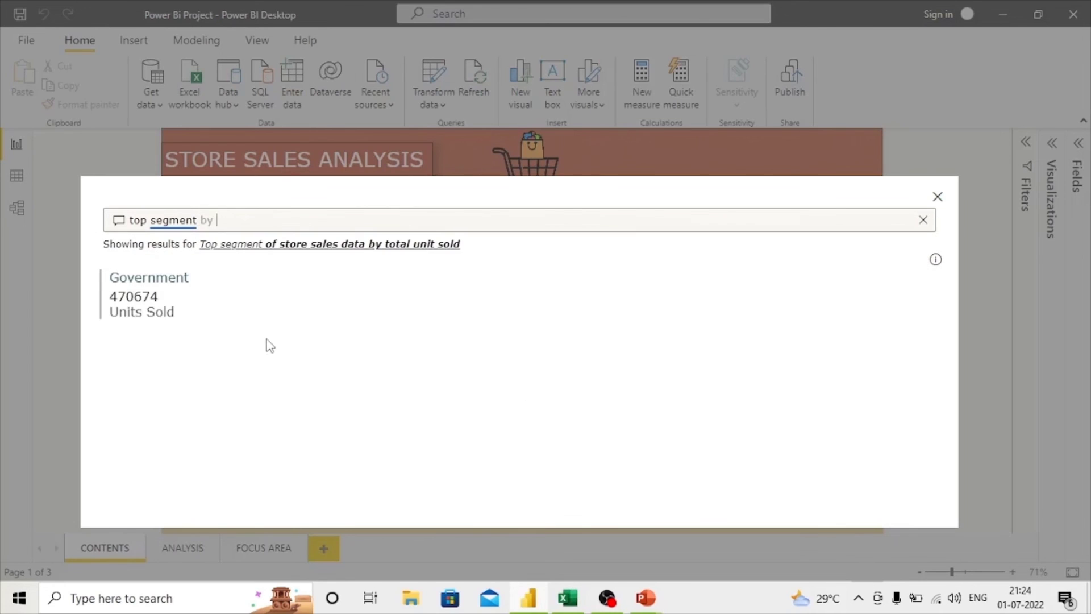
text(profit)
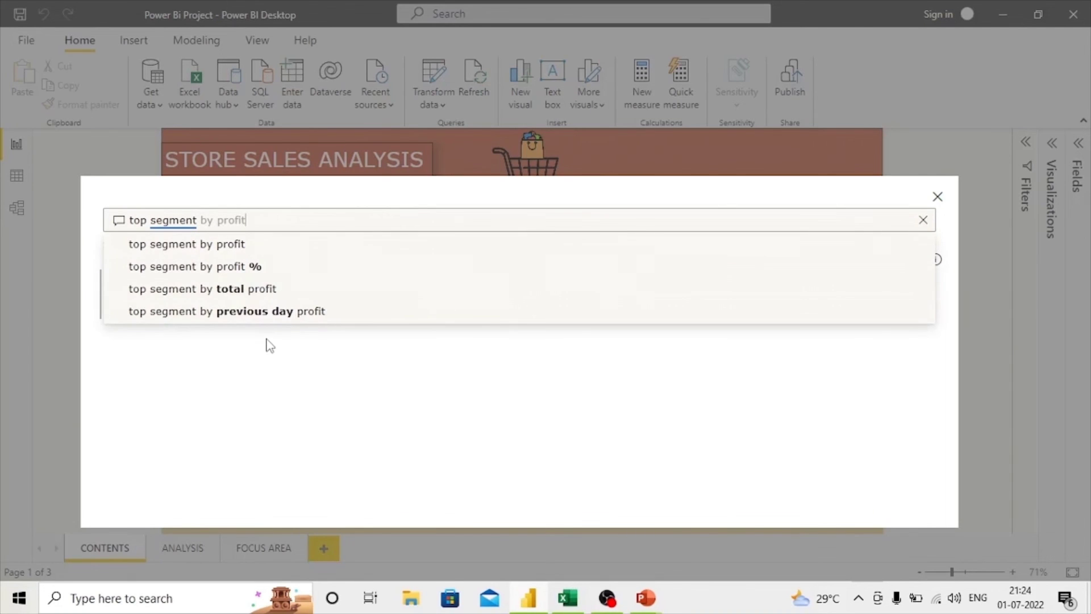
key(Return)
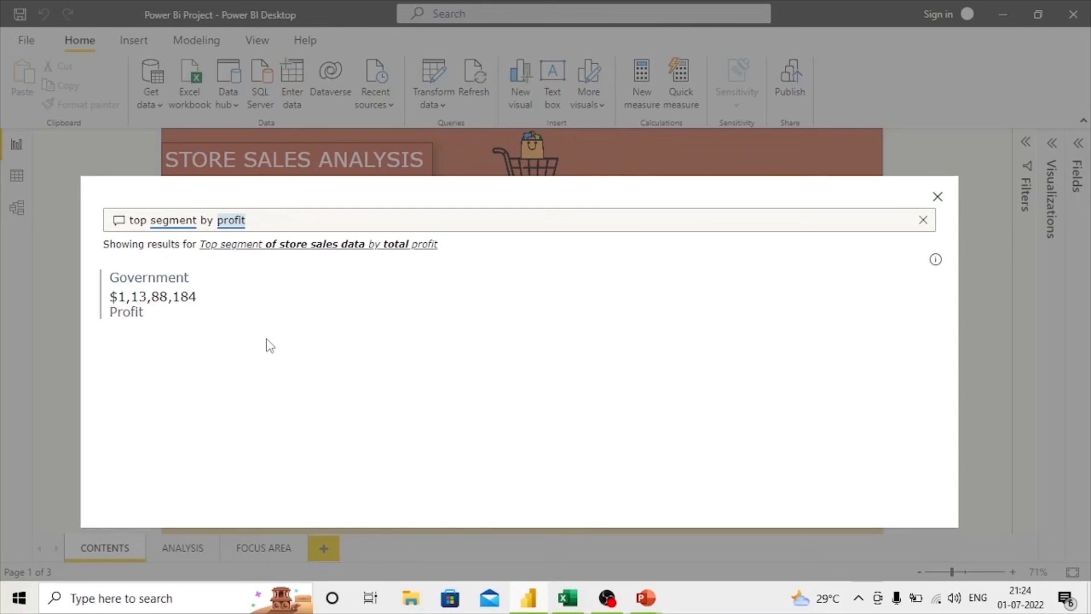
Step: Clear the segment question and close the Ask a Question window to return to the contents page
key(BackSpace)
key(BackSpace)
key(BackSpace)
key(BackSpace)
key(BackSpace)
key(BackSpace)
key(BackSpace)
key(BackSpace)
key(BackSpace)
key(BackSpace)
key(BackSpace)
key(BackSpace)
key(BackSpace)
key(BackSpace)
key(BackSpace)
key(BackSpace)
key(BackSpace)
key(BackSpace)
key(BackSpace)
key(BackSpace)
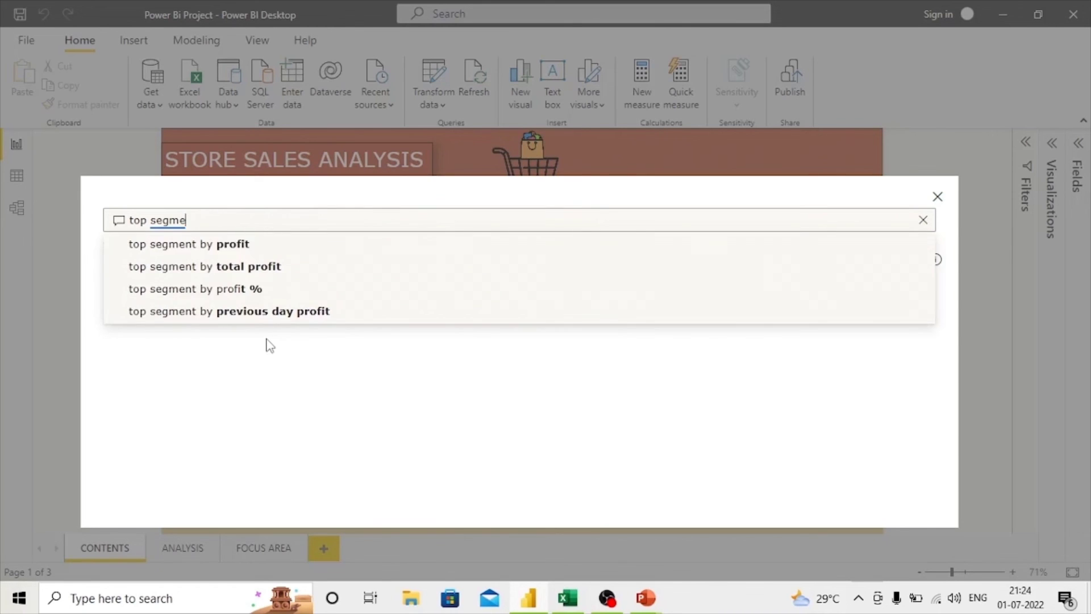
click(942, 195)
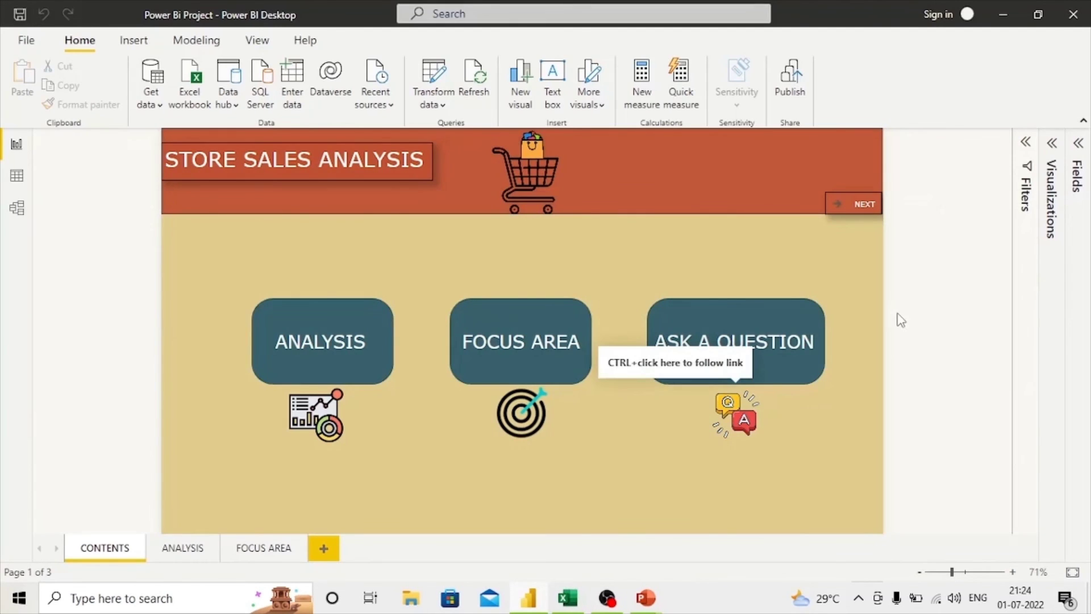